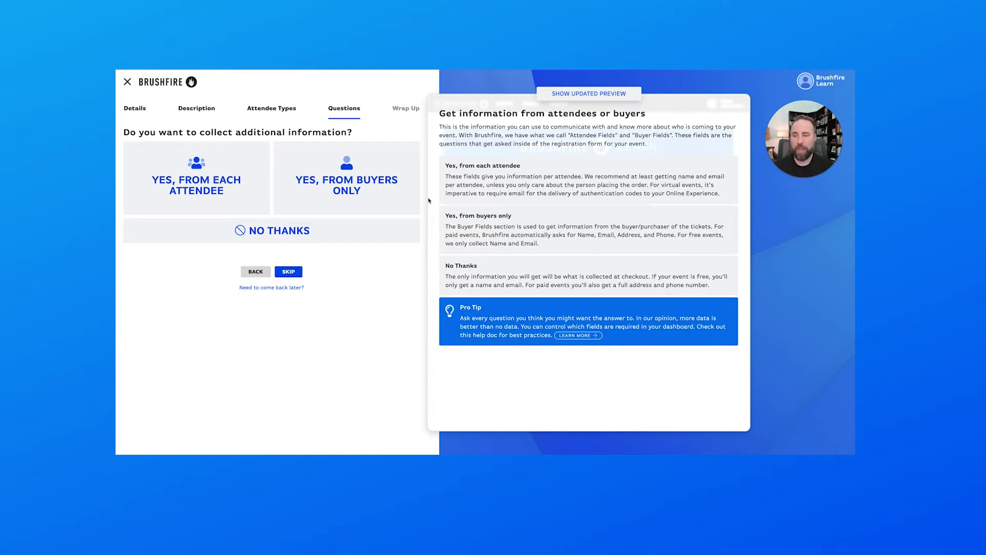
- Choose to collect additional information from each attendee and proceed to the attendee questions
click(201, 168)
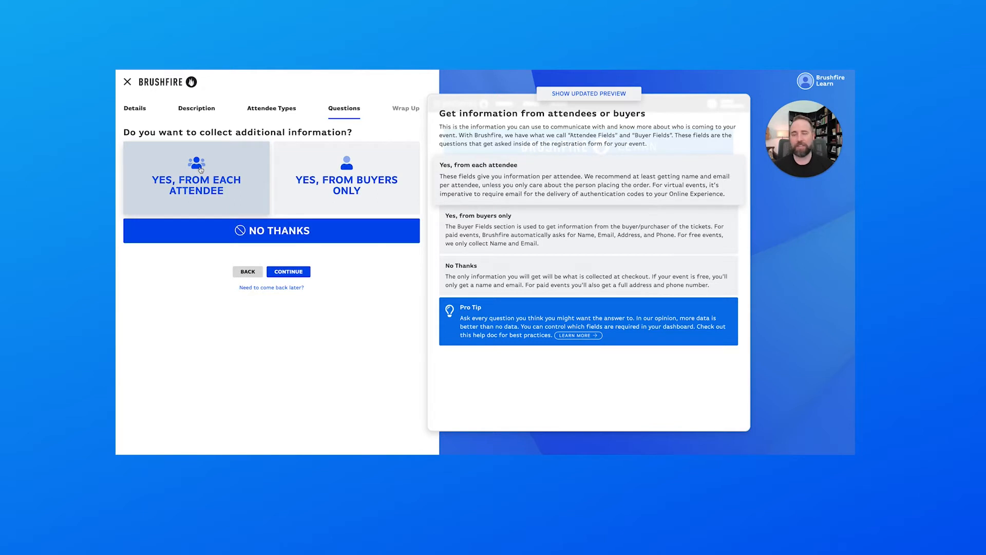
click(200, 168)
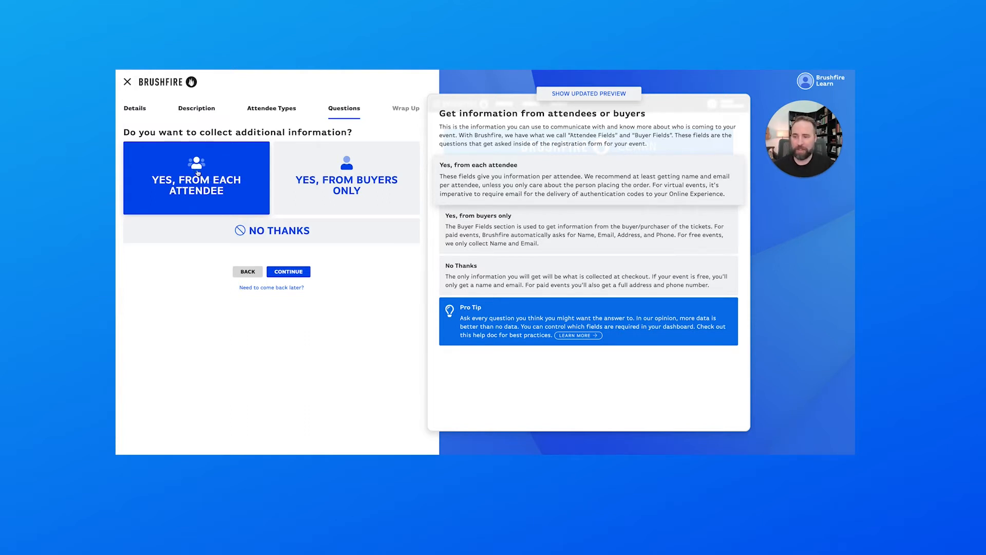
click(289, 271)
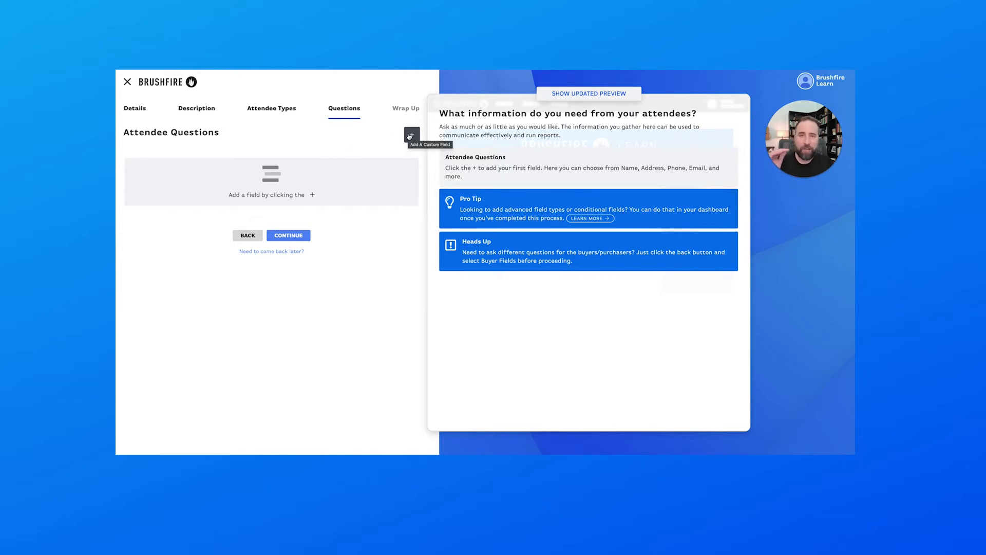
- Add a Name field to the attendee questions and label it "Full Name"
click(410, 136)
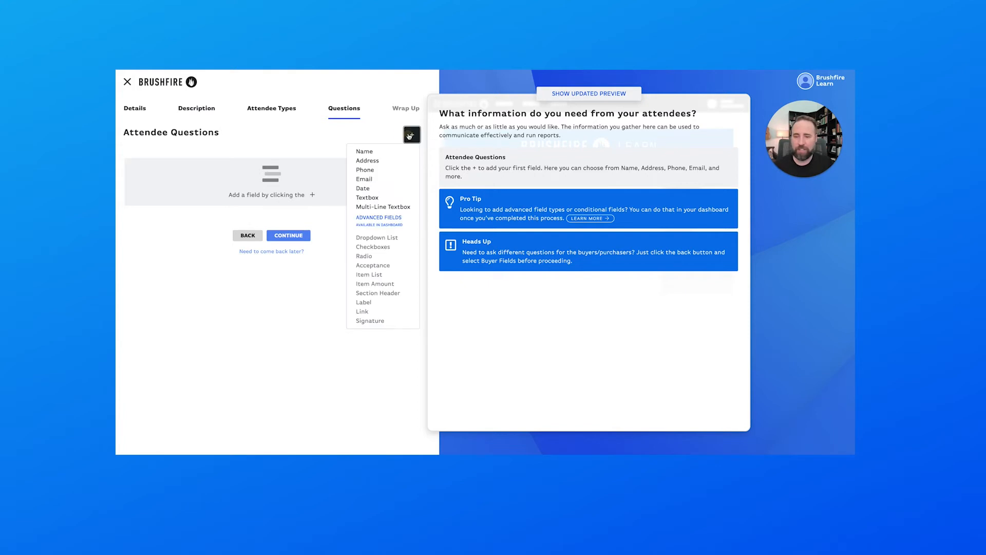
click(381, 152)
click(245, 156)
text(Full Name)
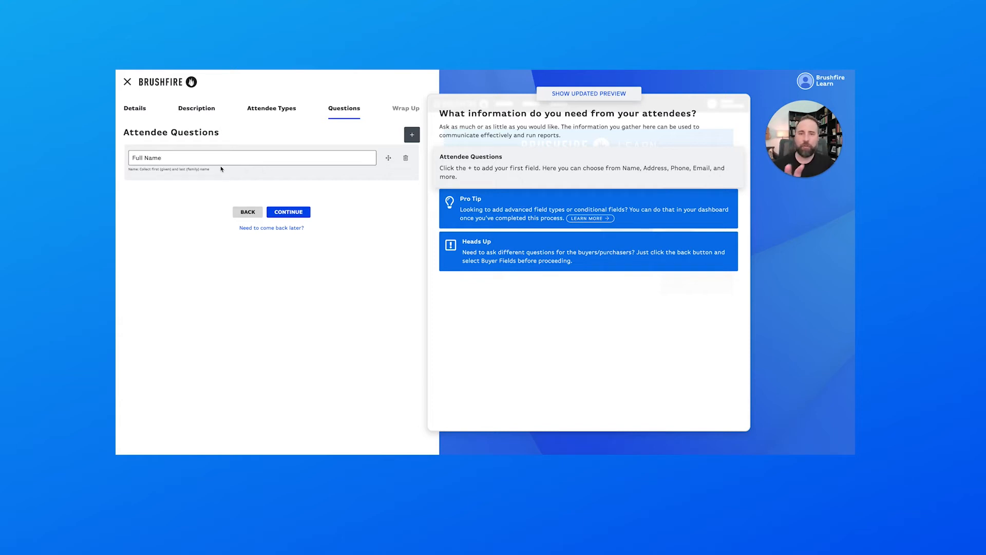
- Add an Email field to the attendee questions and label it "Email"
click(417, 136)
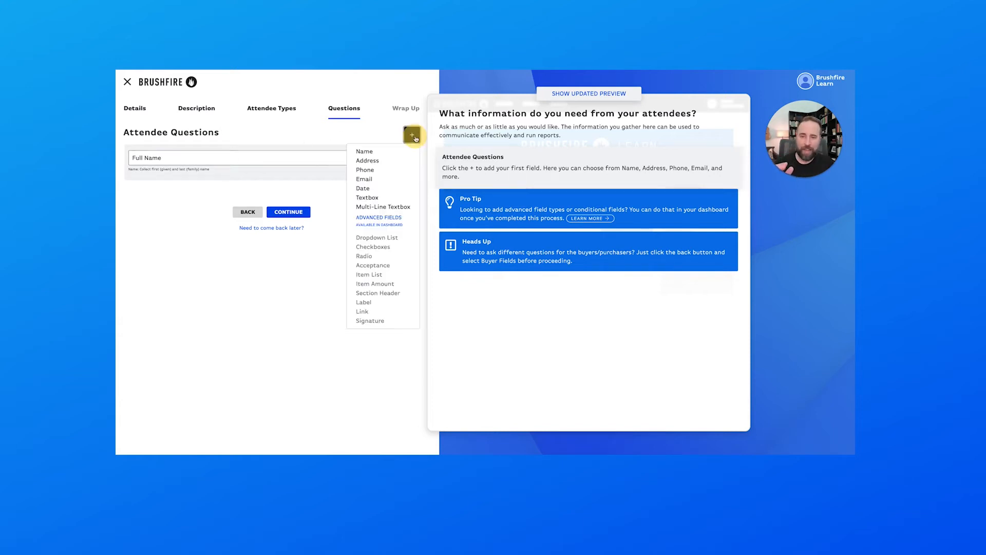
click(391, 180)
click(251, 196)
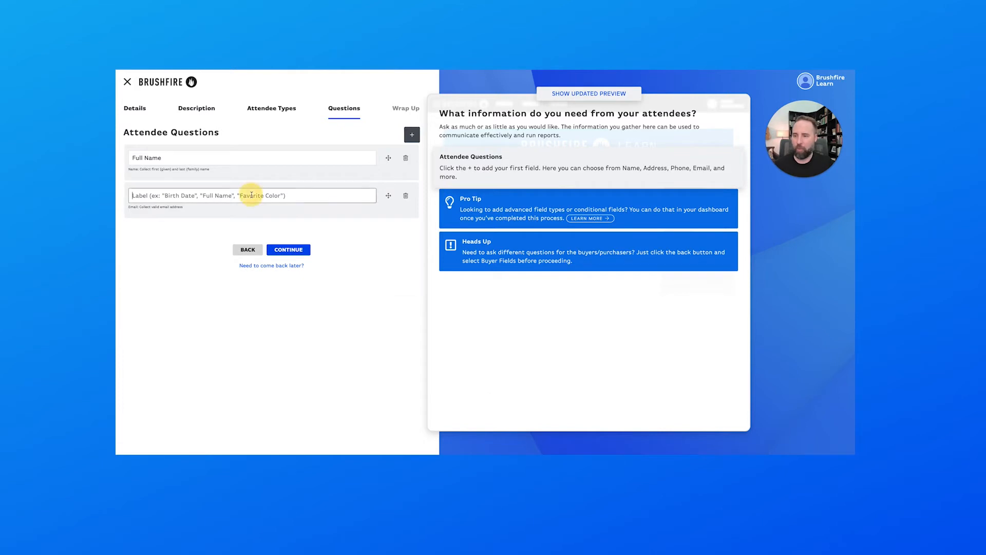
text(Email)
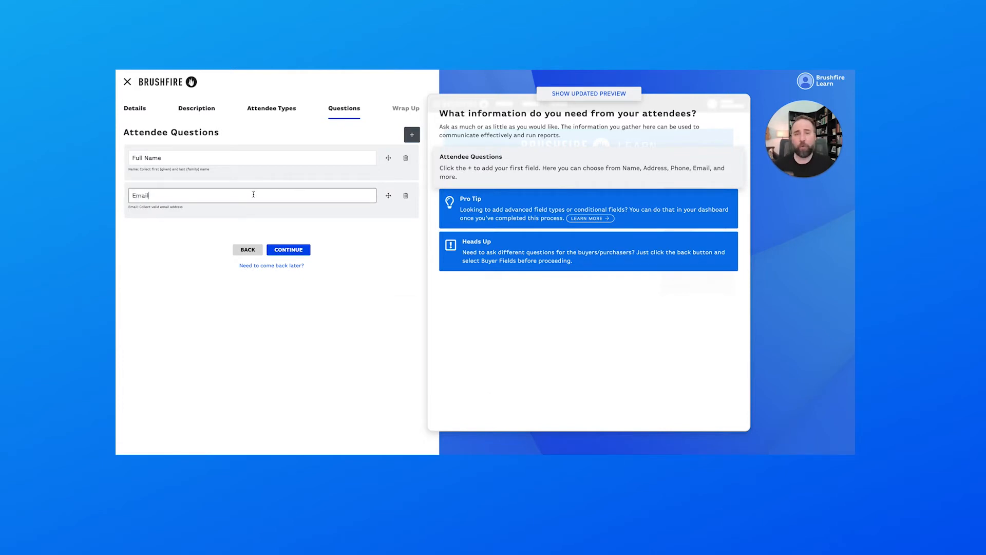
- Review the available field types without adding another, and continue from the attendee questions to the ticket options
click(413, 136)
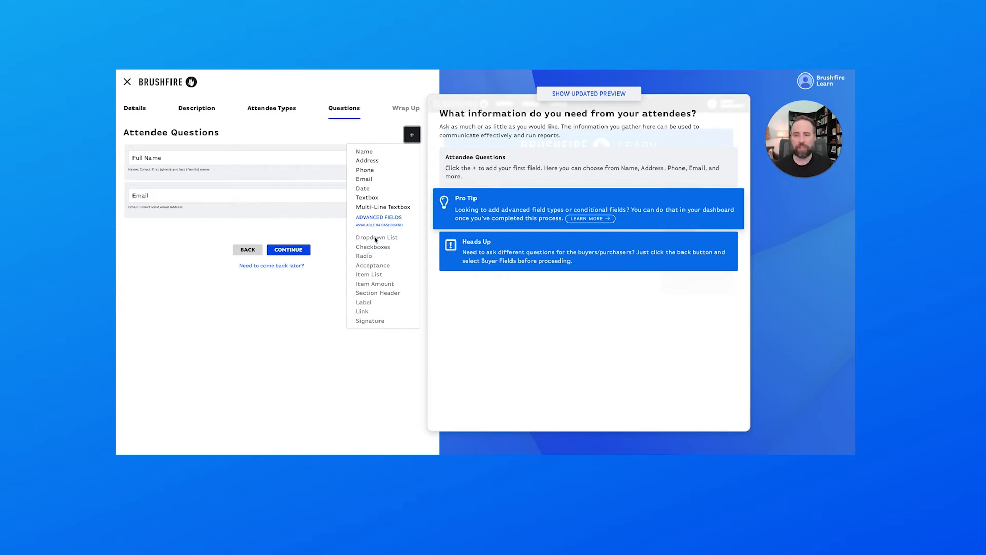
click(334, 236)
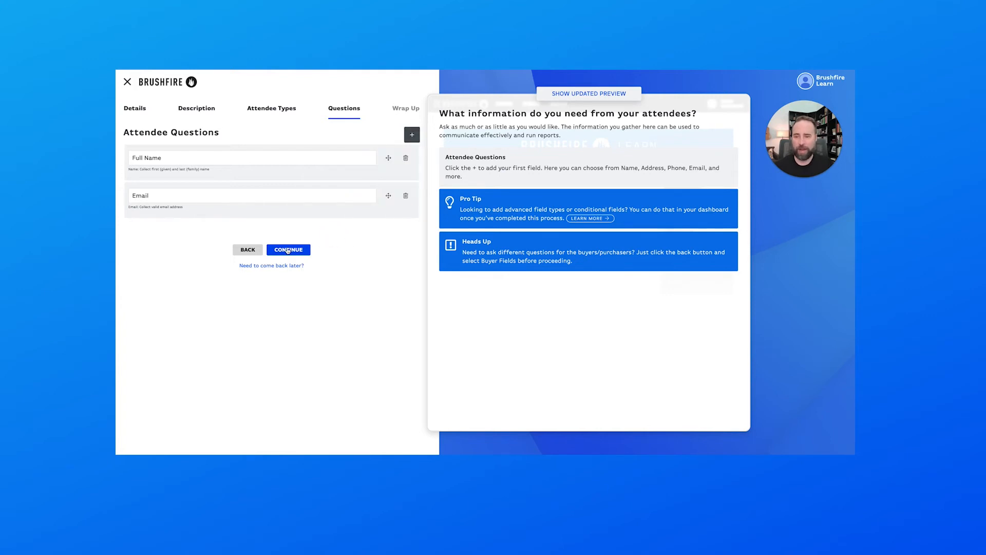
click(288, 251)
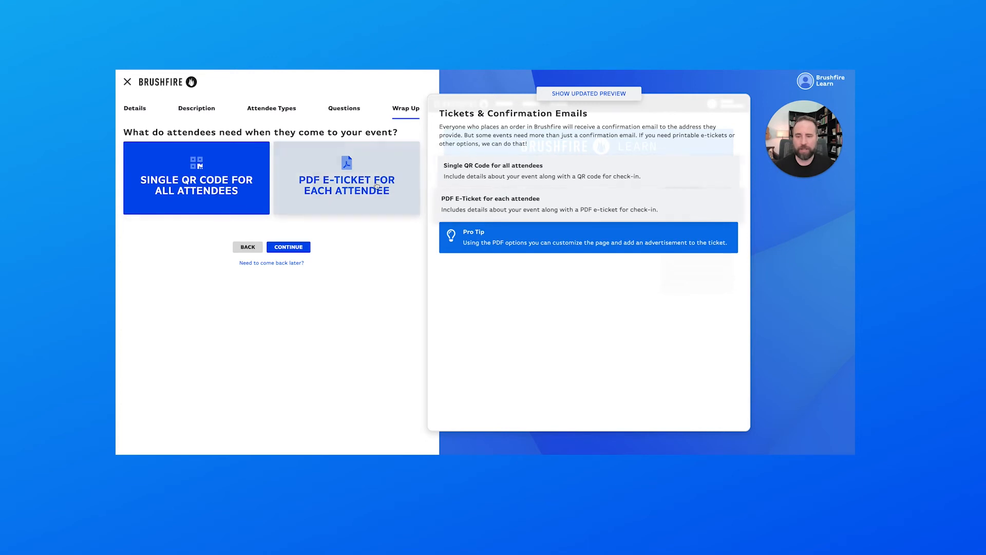
click(336, 180)
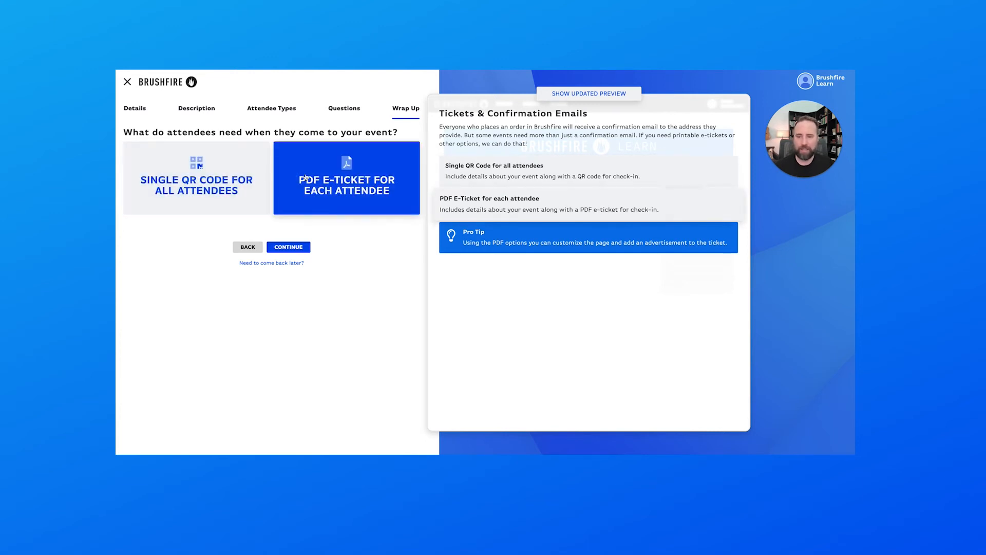
click(167, 183)
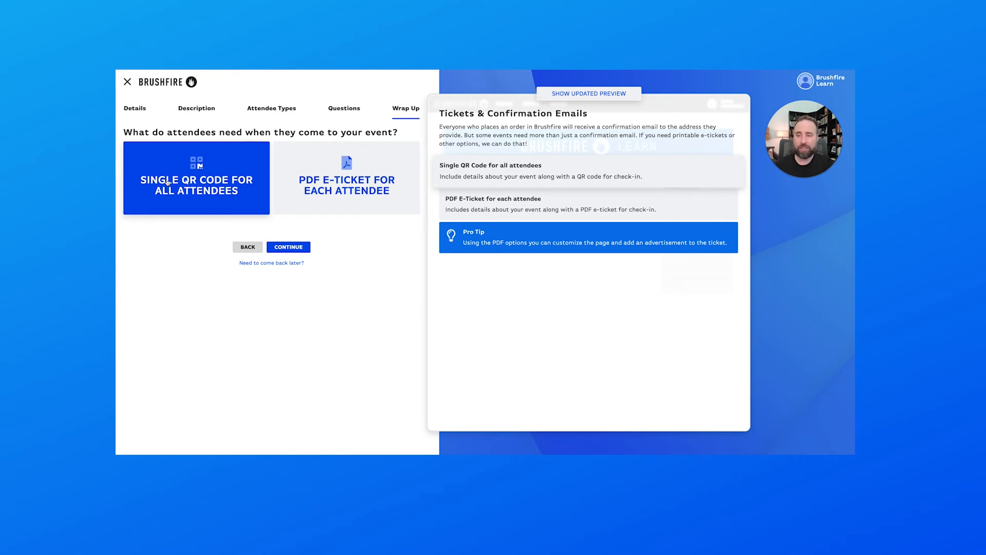
click(347, 172)
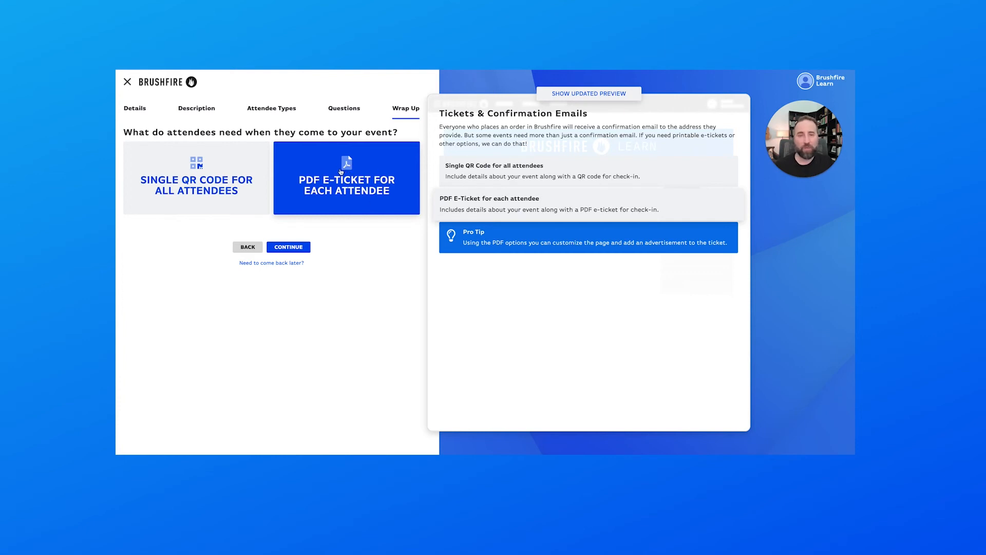
- Select the single QR code for all attendees as the check-in option and continue to the event URL
click(227, 185)
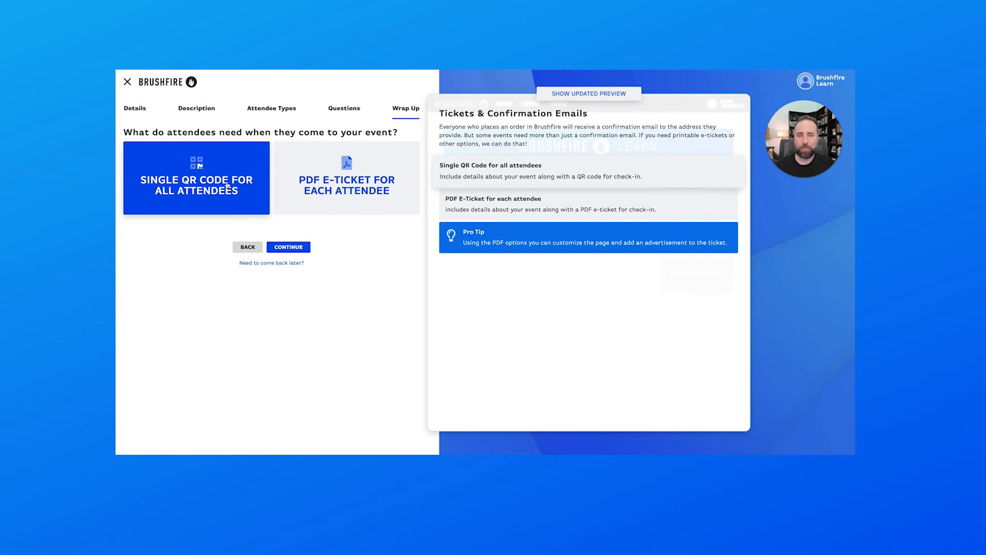
click(293, 249)
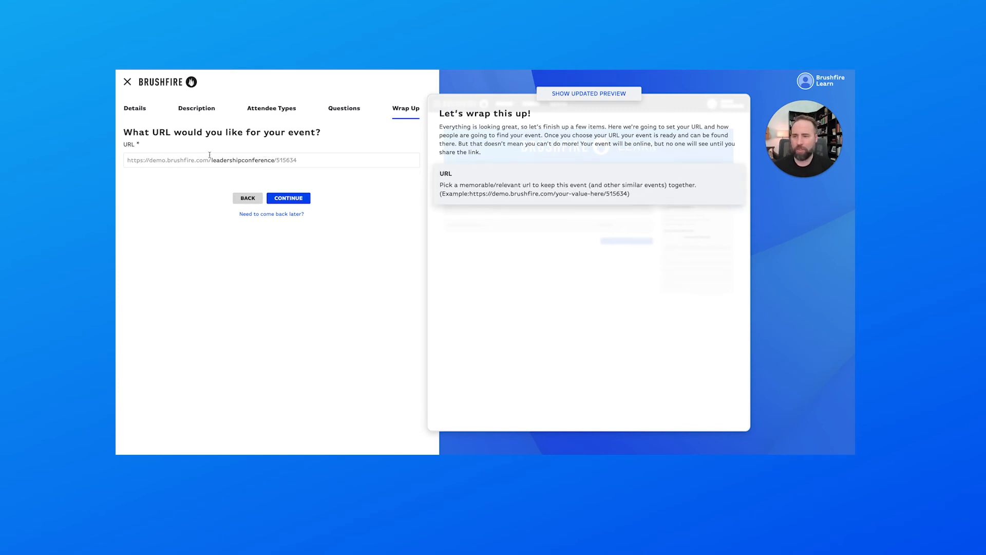
- Append "austin" to the custom part of the event URL, making it "leadershipconferenceaustin"
click(274, 159)
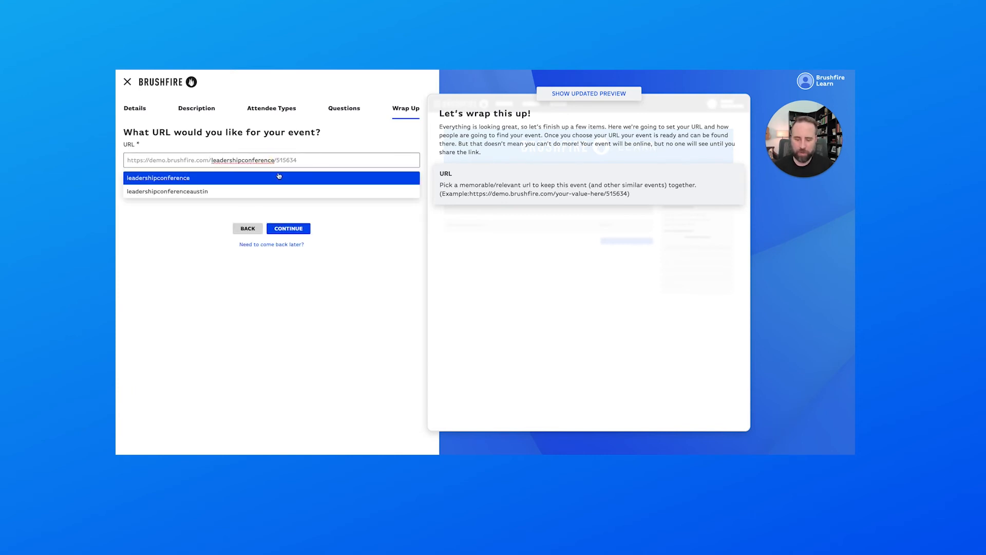
text(austin)
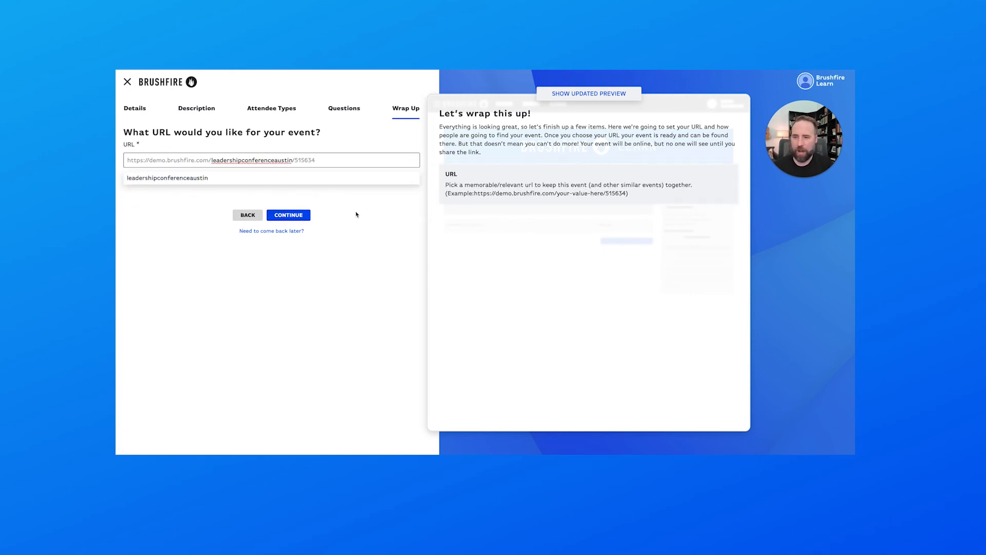
- Erase the custom URL text back to "leadership", re-enter the ending "conferenceaustin", and confirm the address
click(293, 160)
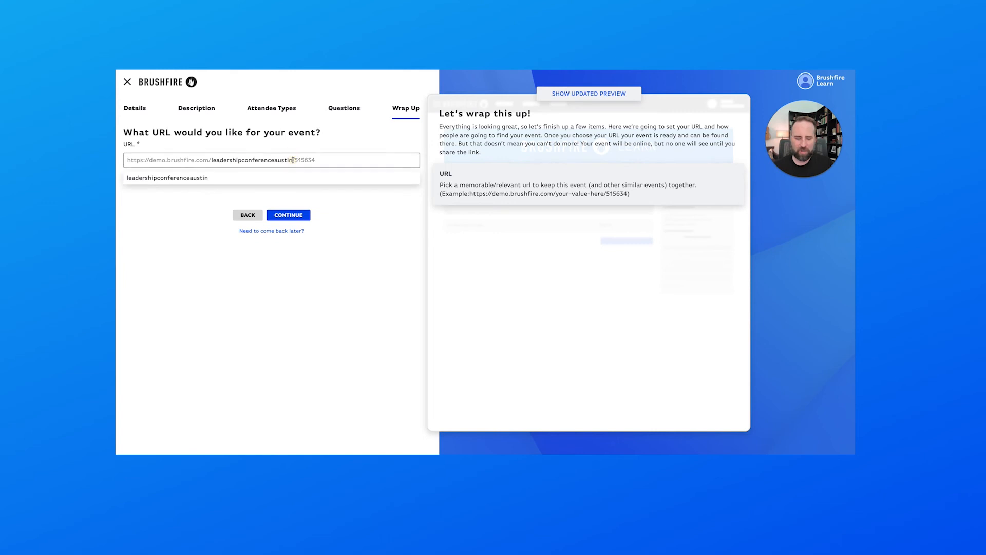
key(BackSpace)
key(BackSpace)
key(BackSpace)
key(BackSpace)
key(BackSpace)
key(BackSpace)
key(BackSpace)
key(BackSpace)
key(BackSpace)
key(BackSpace)
key(BackSpace)
key(BackSpace)
key(BackSpace)
key(BackSpace)
key(BackSpace)
key(BackSpace)
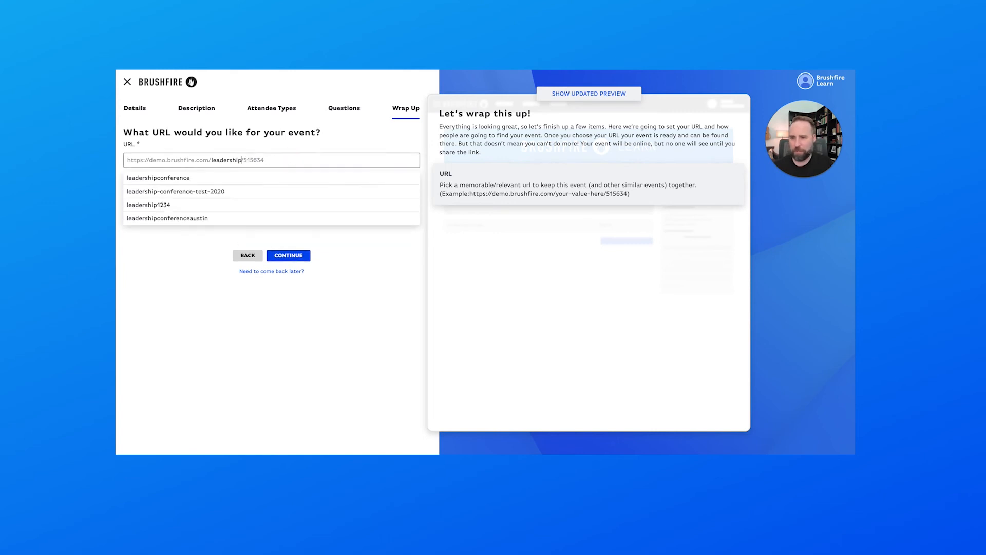
text(confere)
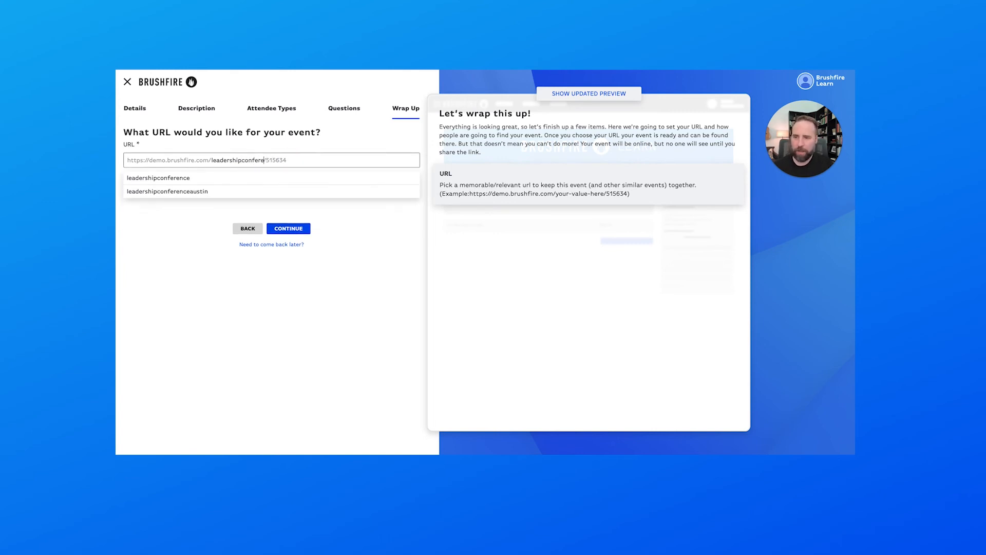
text(nceau)
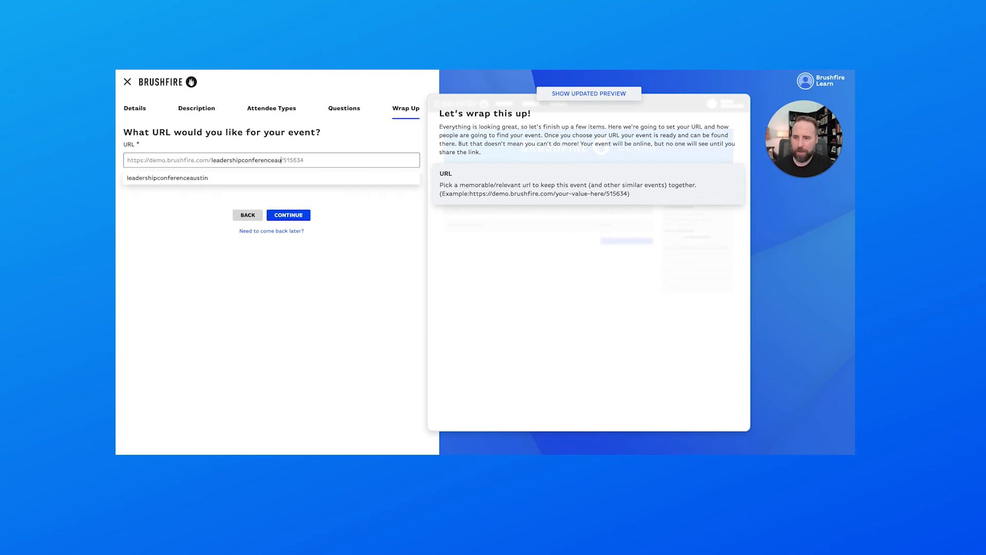
text(stin)
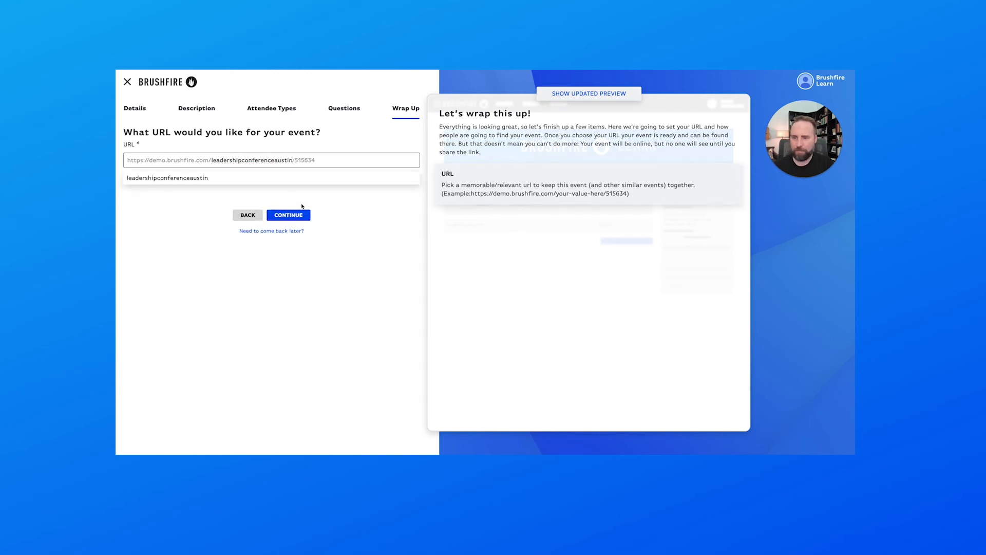
click(291, 216)
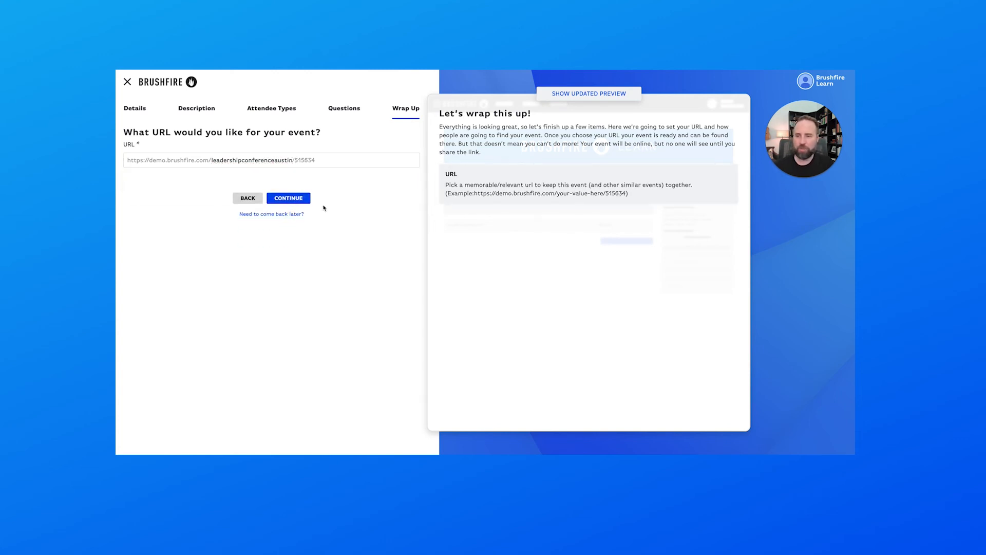